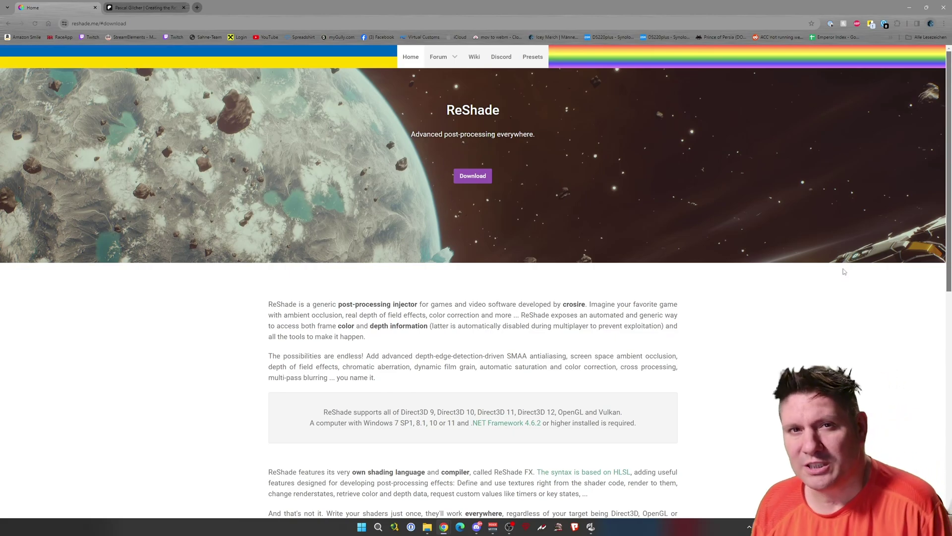
Step: Download the ReShade 6.0.1 installer and select ReShade_Setup_6.0.1.exe in the Downloads folder
click(460, 177)
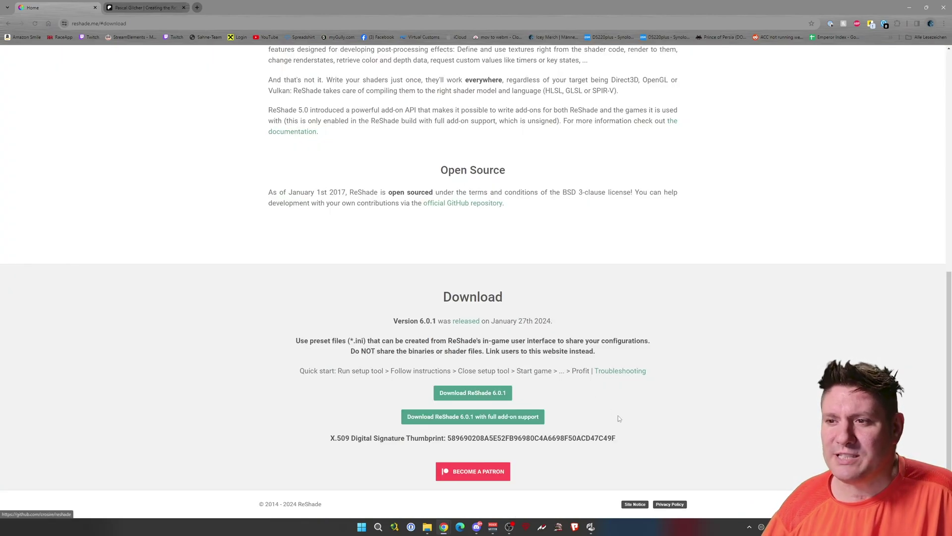
click(461, 398)
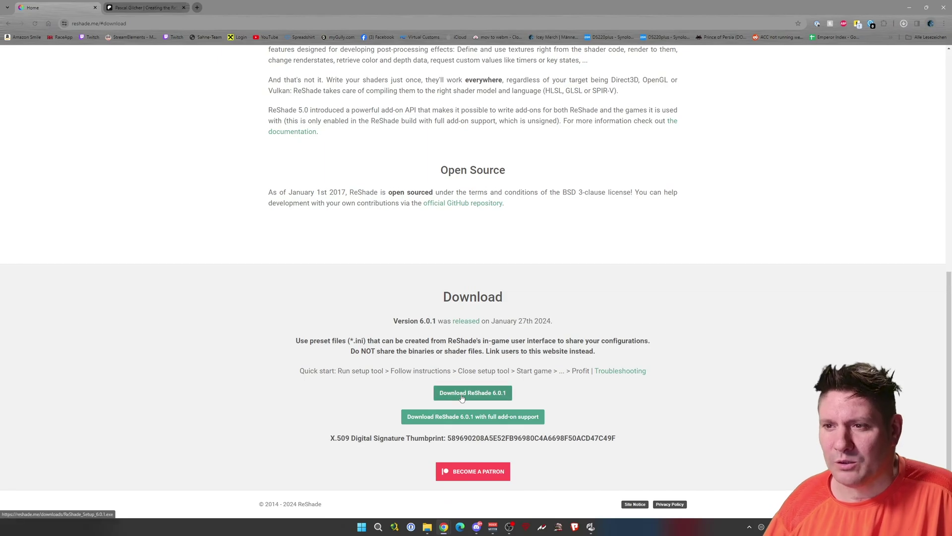
click(424, 526)
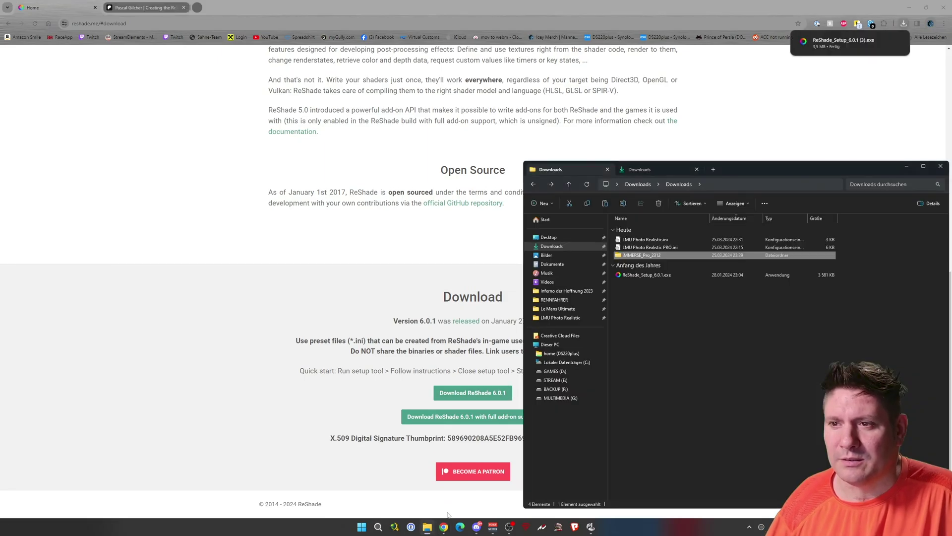
click(616, 276)
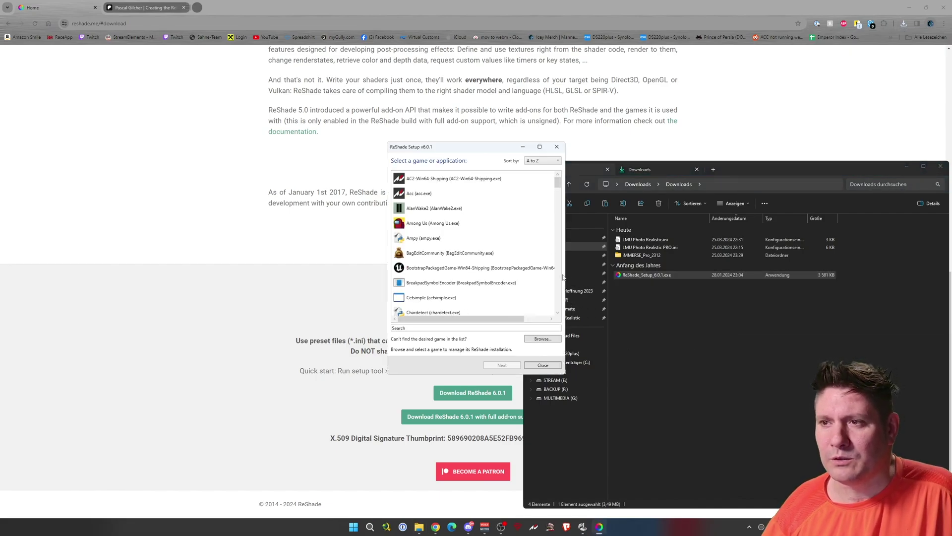
Step: Choose Le Mans Ultimate.exe as the target game and keep the suggested rendering API
scroll(431, 209, down, 10)
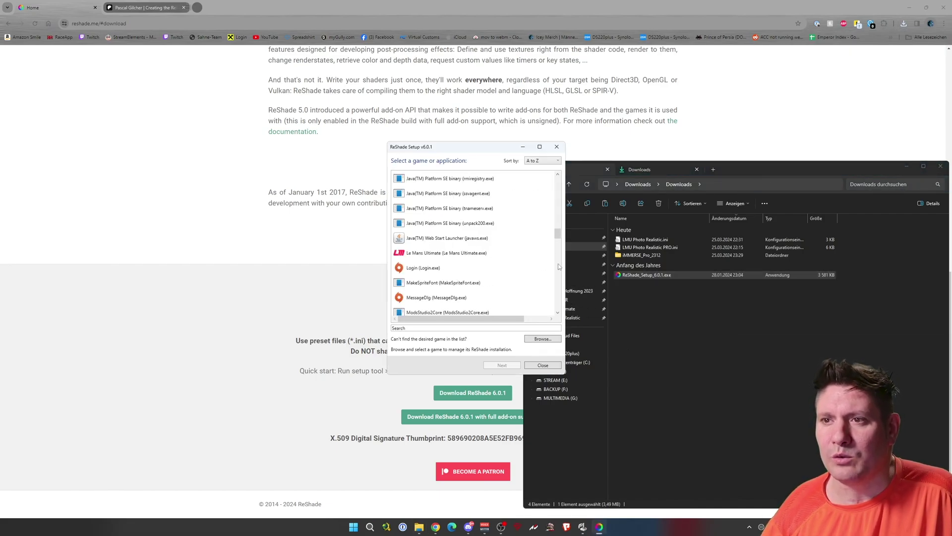
click(436, 253)
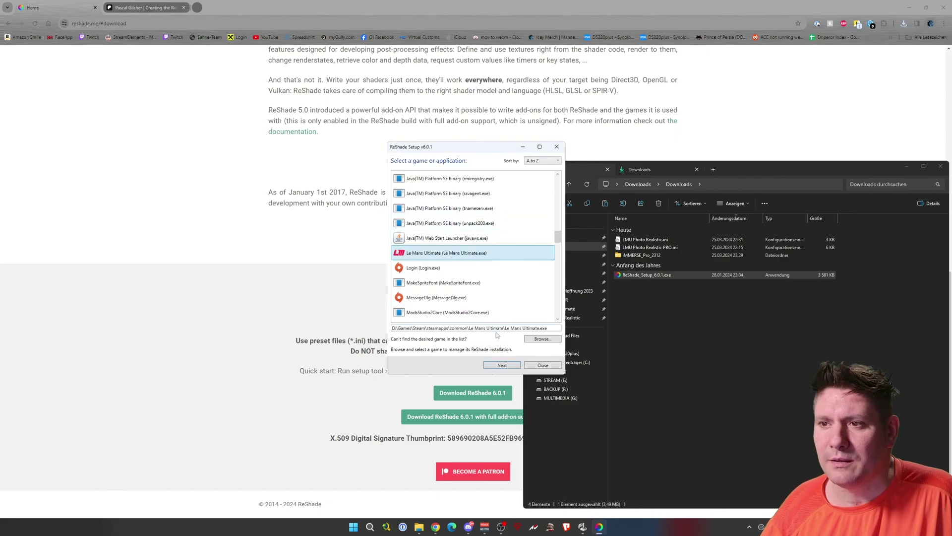
click(490, 366)
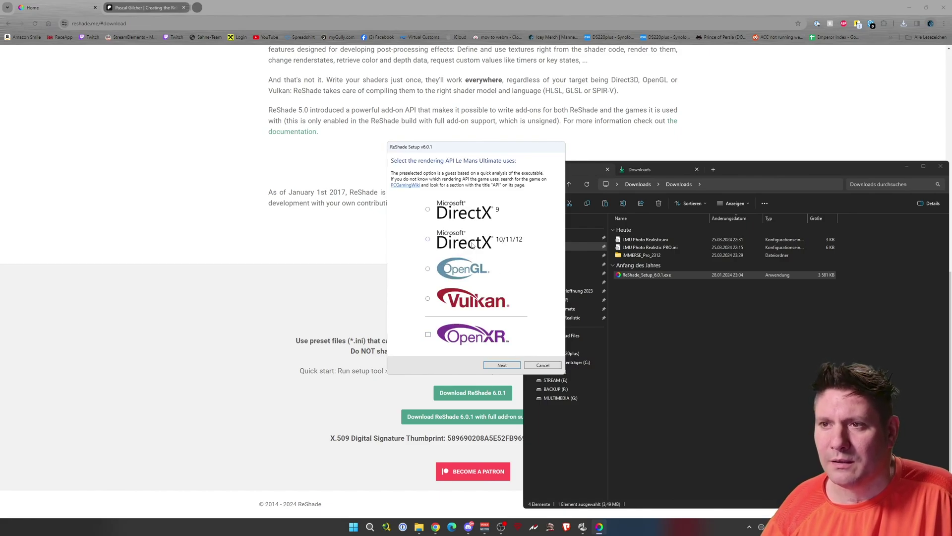
click(502, 365)
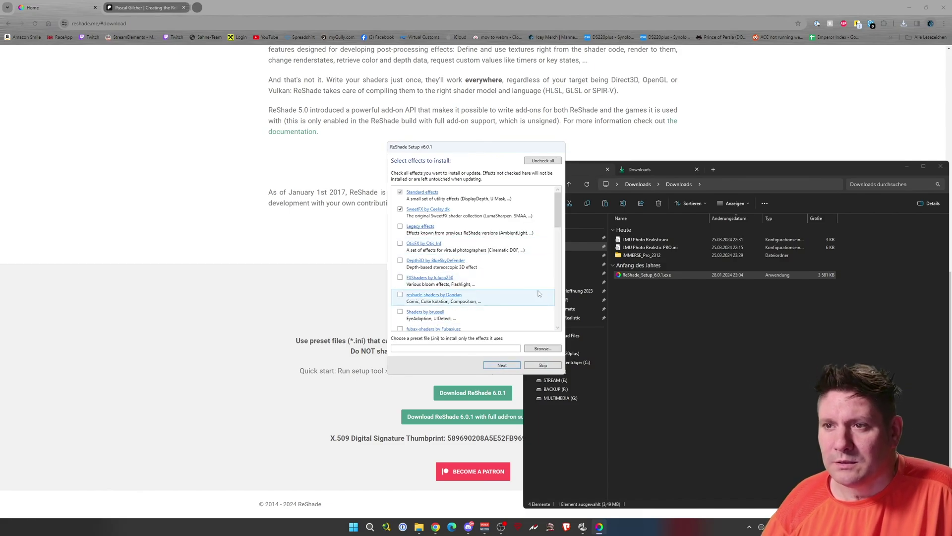
Step: Add the iMMERSE package by Marty McFly to the effects, install, and finish setup
scroll(556, 313, down, 3)
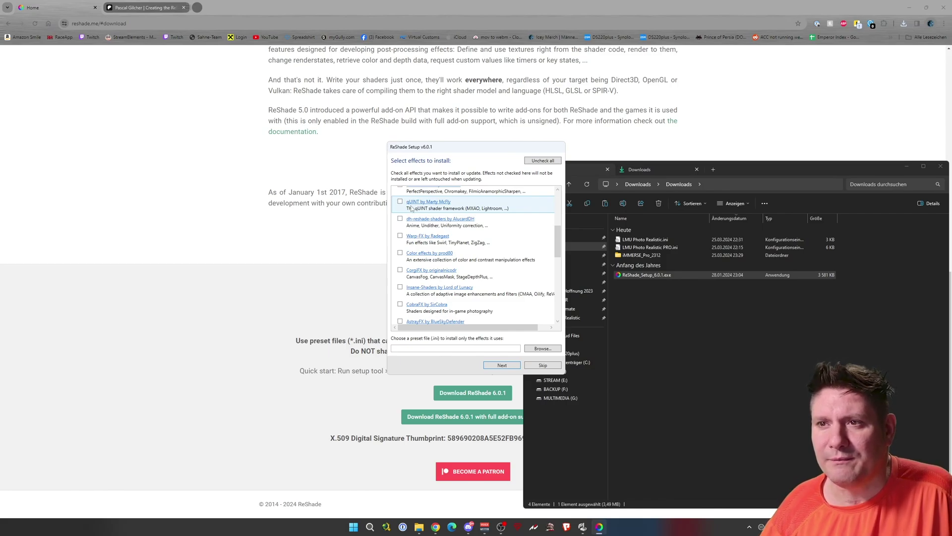
scroll(553, 301, up, 5)
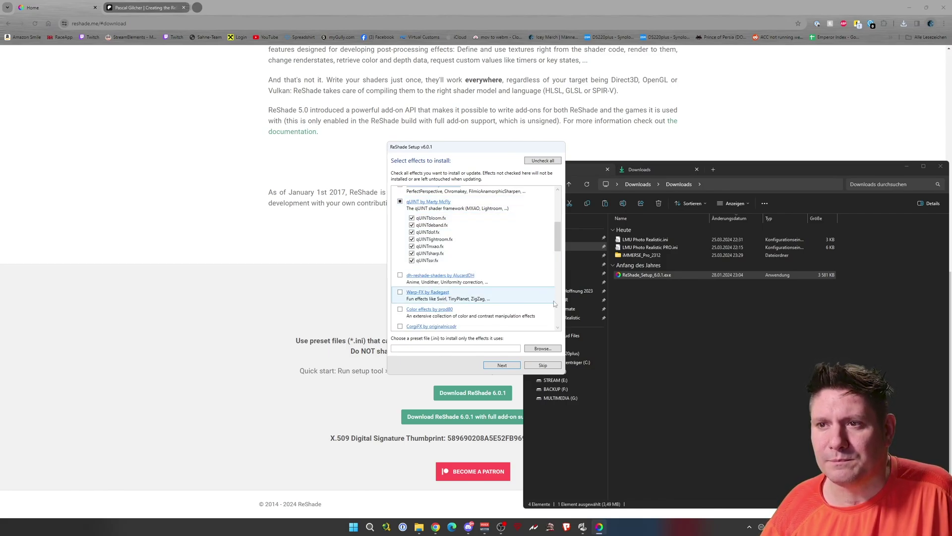
scroll(560, 295, down, 8)
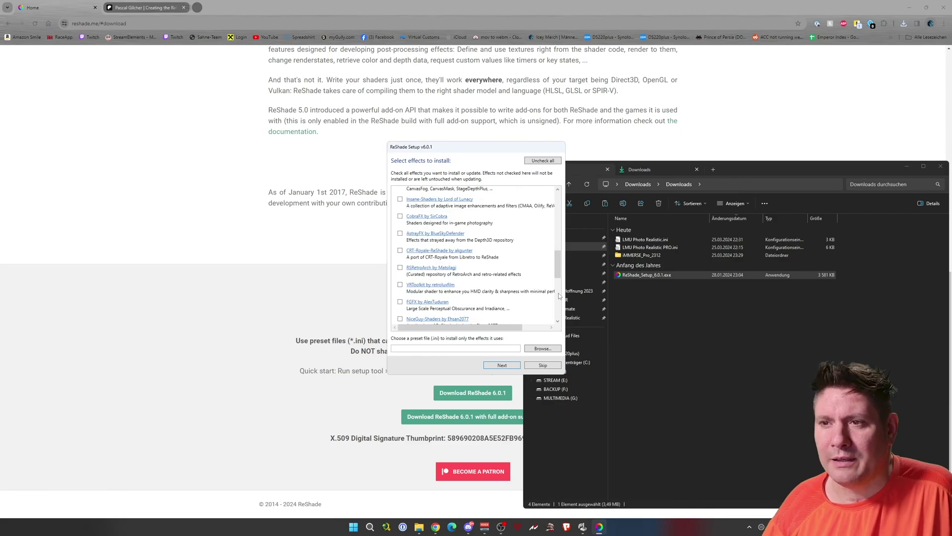
scroll(559, 296, down, 3)
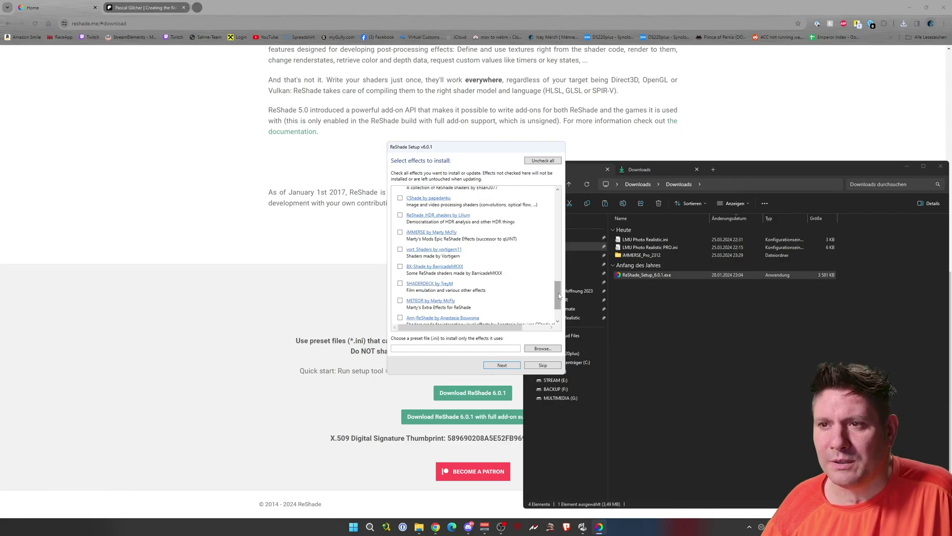
click(400, 233)
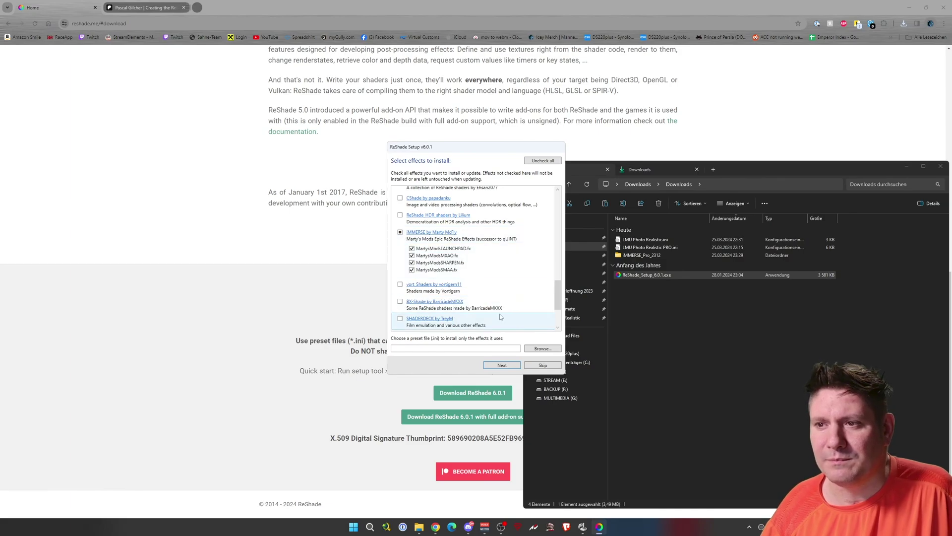
click(512, 364)
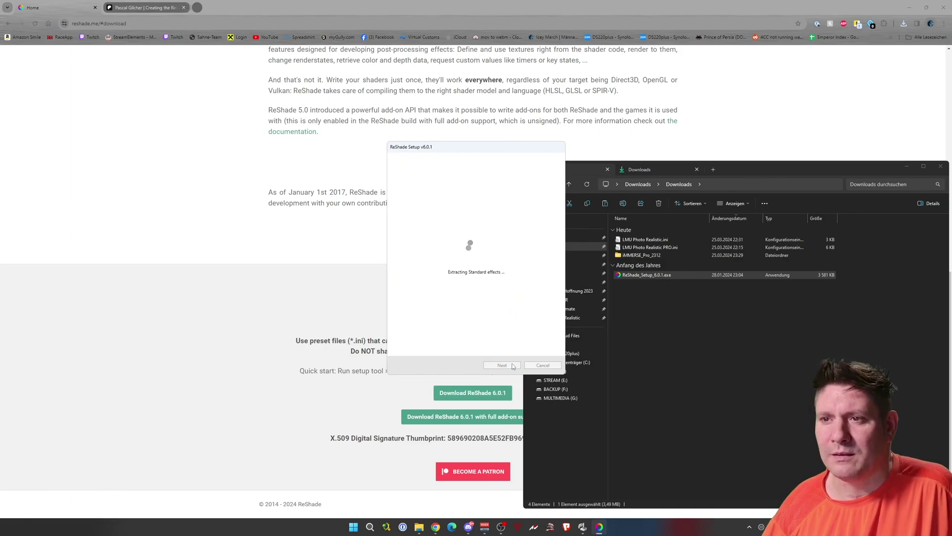
click(512, 365)
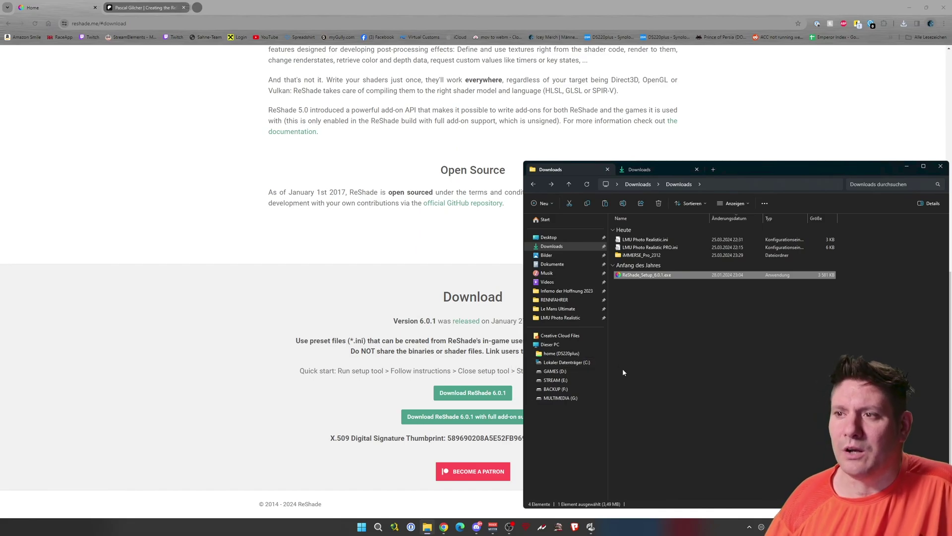
Step: Paste LMU Photo Realistic.ini and LMU Photo Realistic PRO.ini into the Le Mans Ultimate folder, confirming replace
click(650, 248)
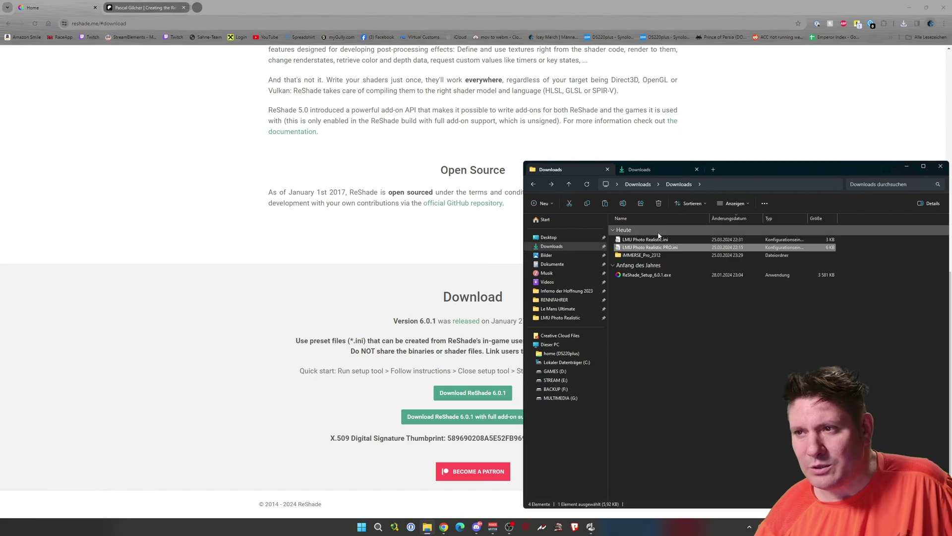
ctrl+click(676, 239)
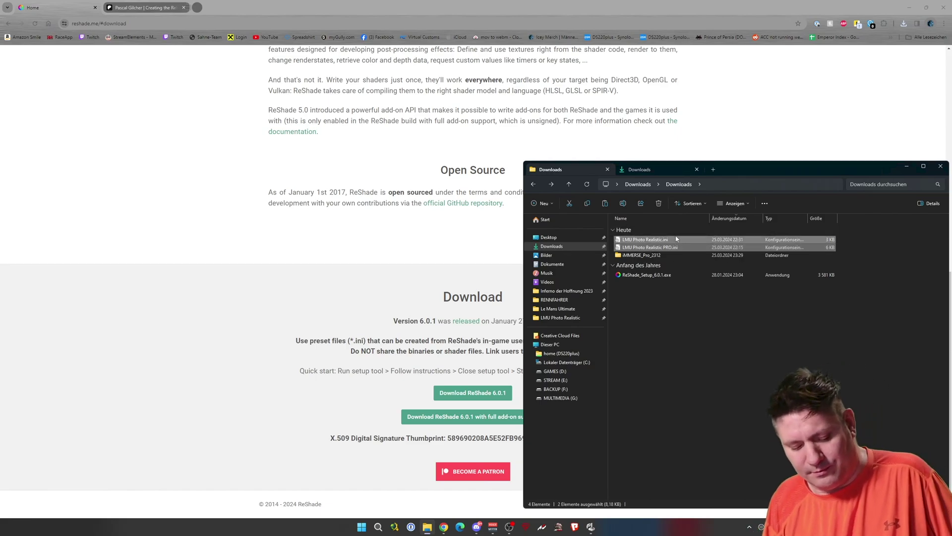
click(636, 172)
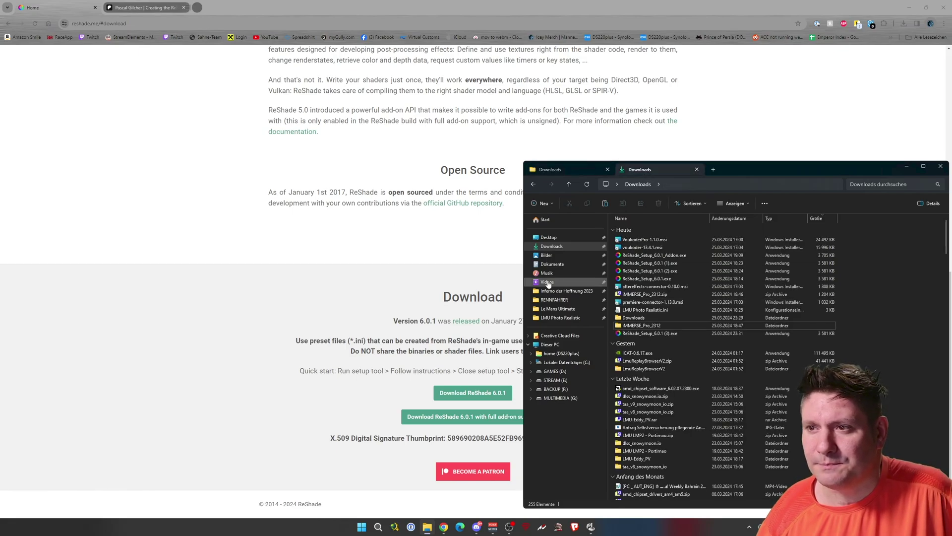
click(557, 308)
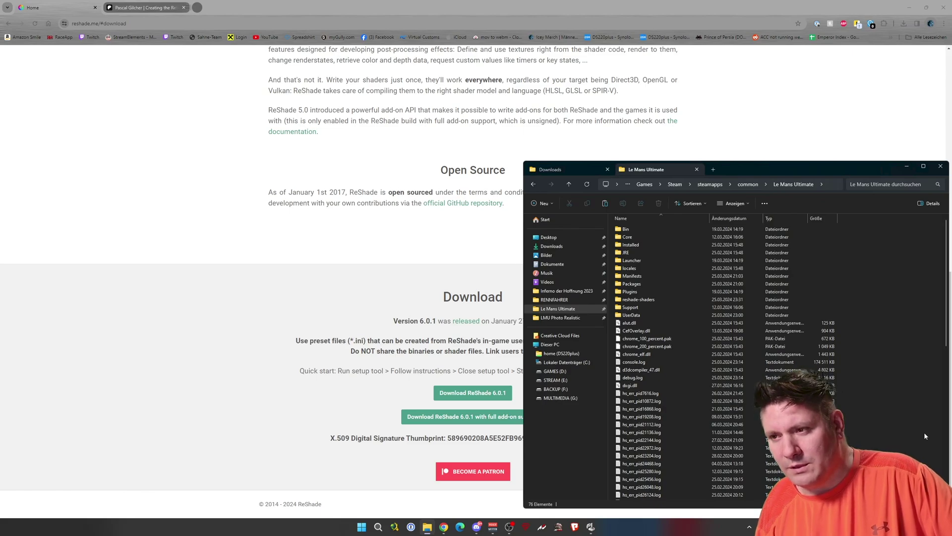
key(ctrl+v)
key(Return)
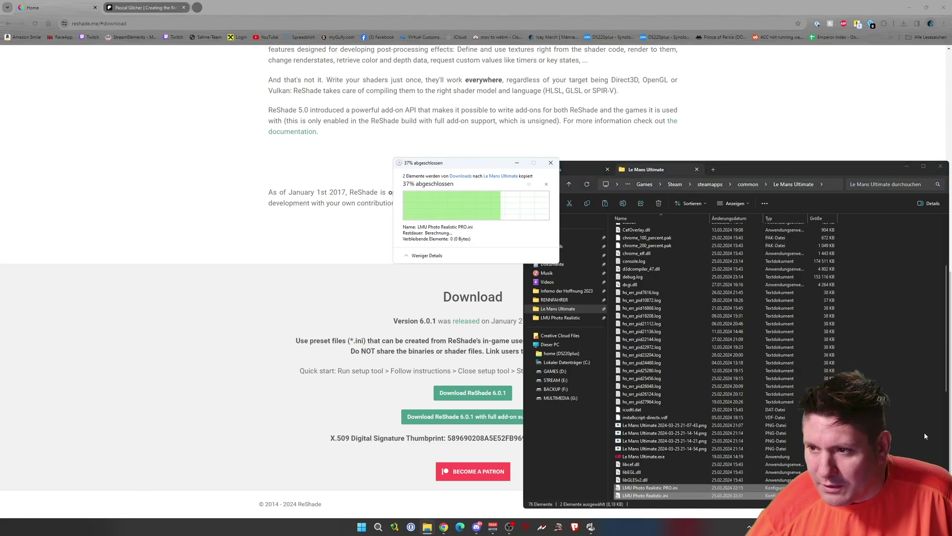
Step: Browse the author's Patreon Infos section, then go to the PGHub Discord downloads-level-1 channel
click(909, 4)
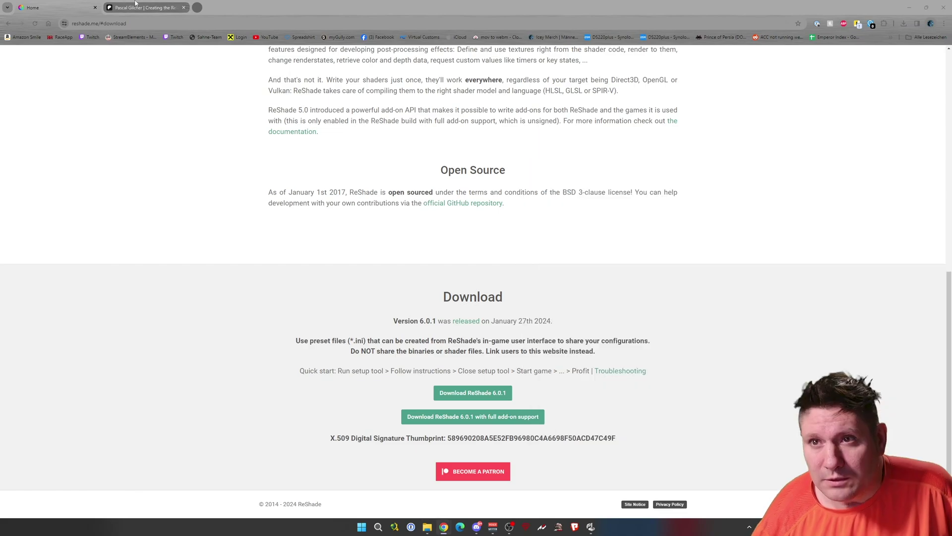
key(ctrl+Tab)
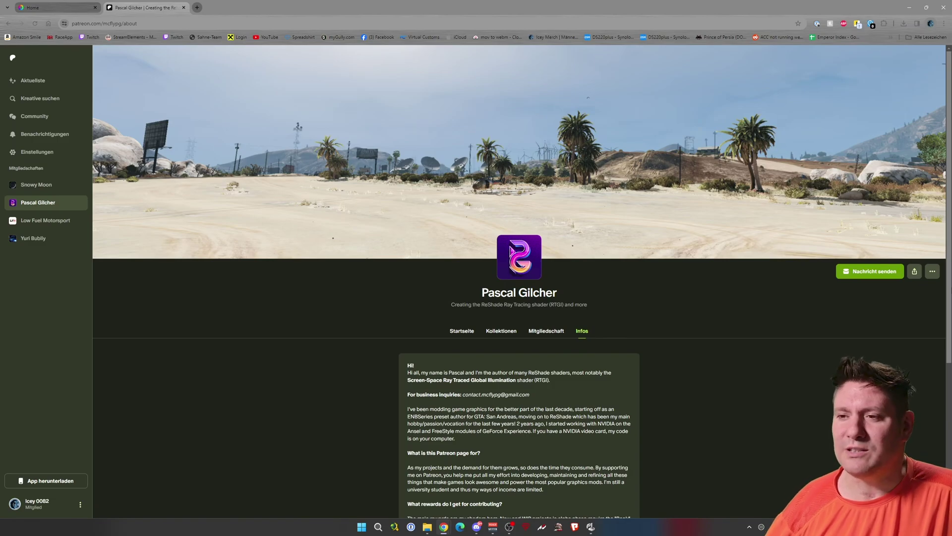
scroll(518, 278, down, 3)
scroll(519, 277, down, 1)
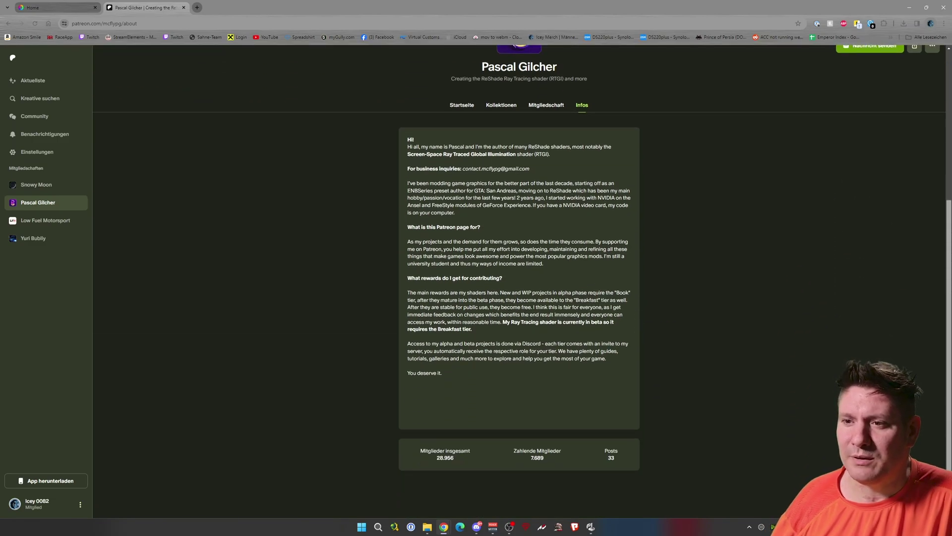
scroll(518, 278, up, 4)
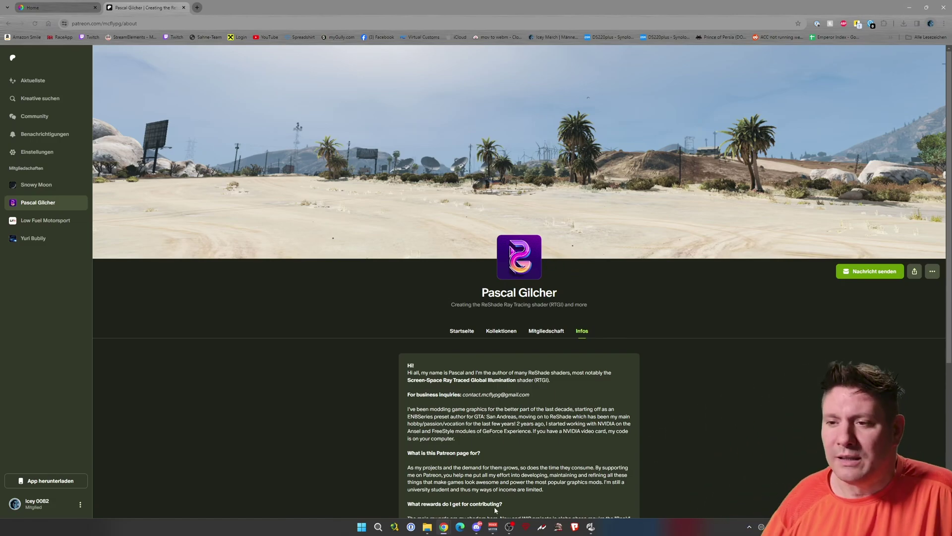
click(477, 527)
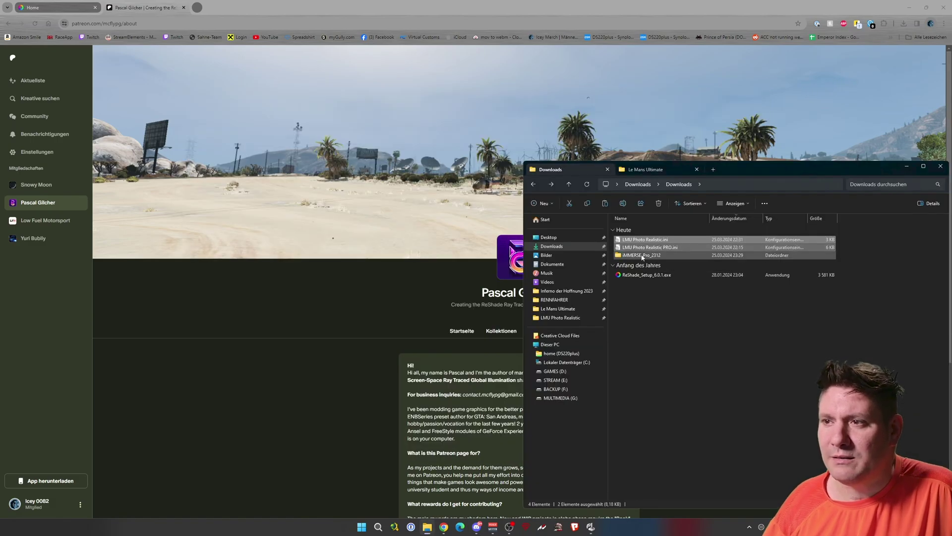
Step: Copy Shaders, Textures and LICENSE from iMMERSE_Pro_2312 into Le Mans Ultimate's reshade-shaders folder
double_click(641, 255)
drag(737, 332, 644, 228)
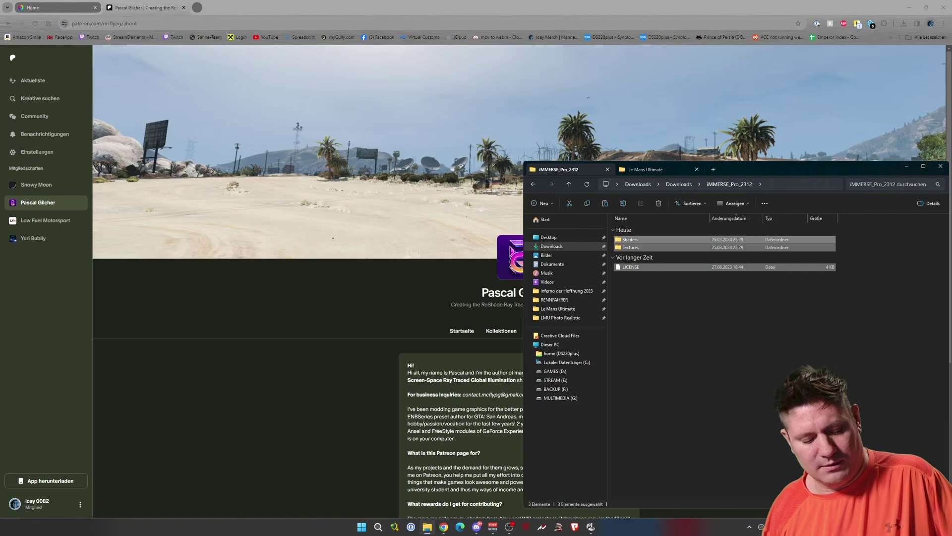
click(646, 169)
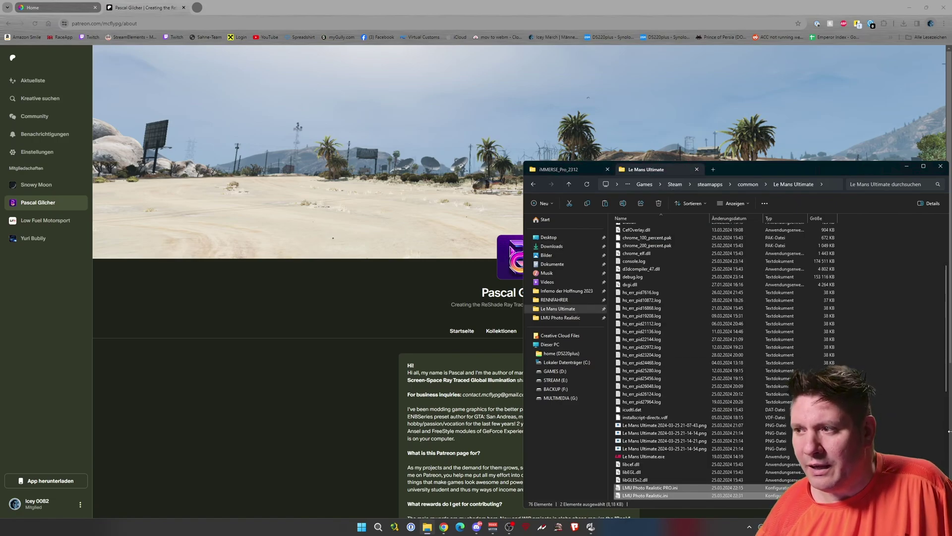
scroll(944, 383, up, 5)
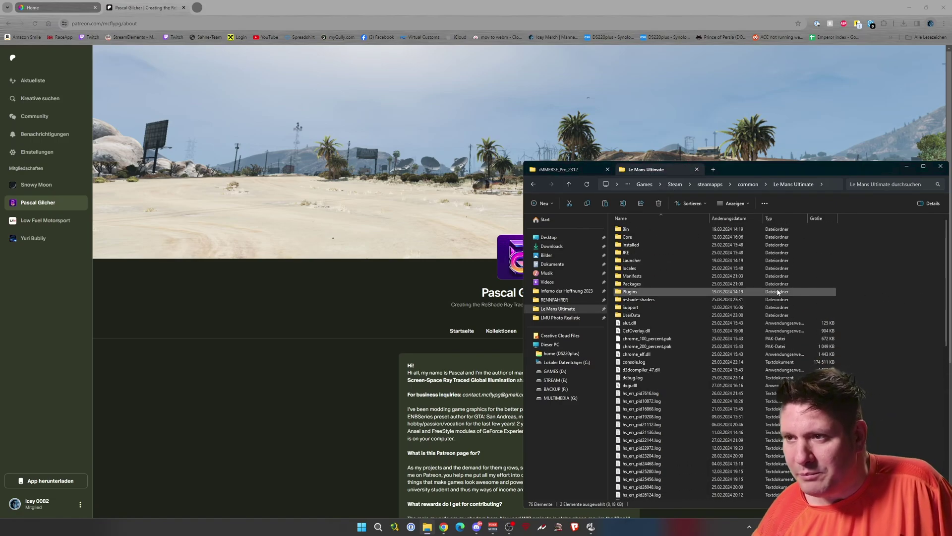
double_click(645, 299)
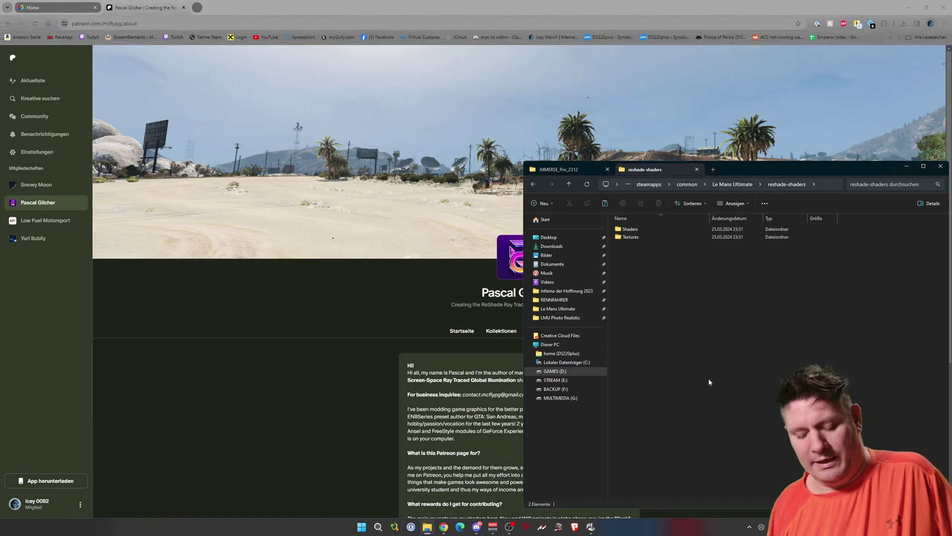
key(ctrl+v)
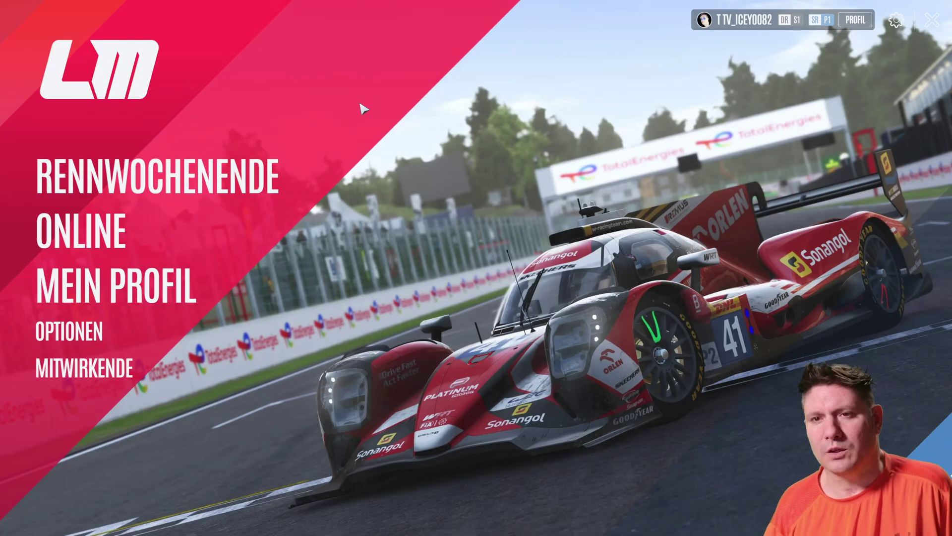
Step: Select LMU Photo Realistic PRO.ini as the ReShade preset, then close the overlay with Home
key(Home)
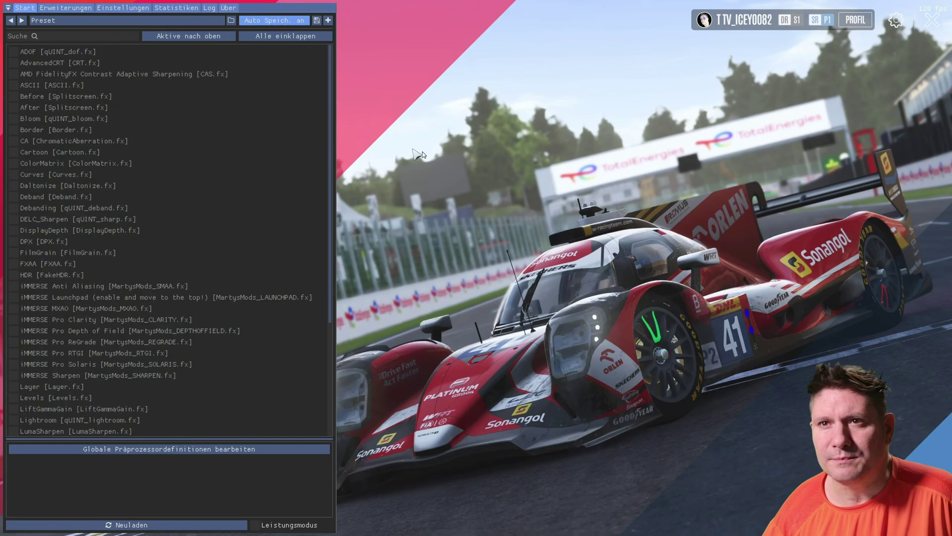
click(158, 22)
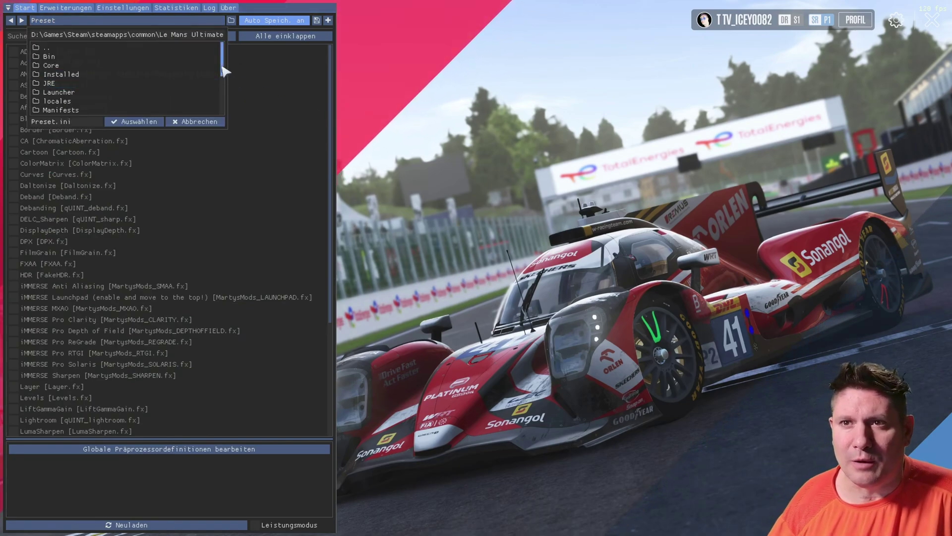
drag(224, 71, 223, 110)
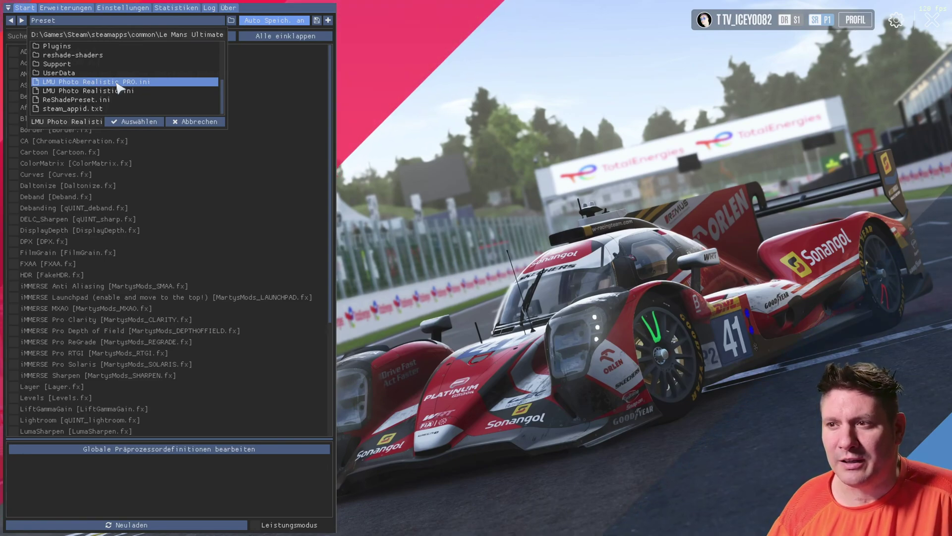
click(130, 123)
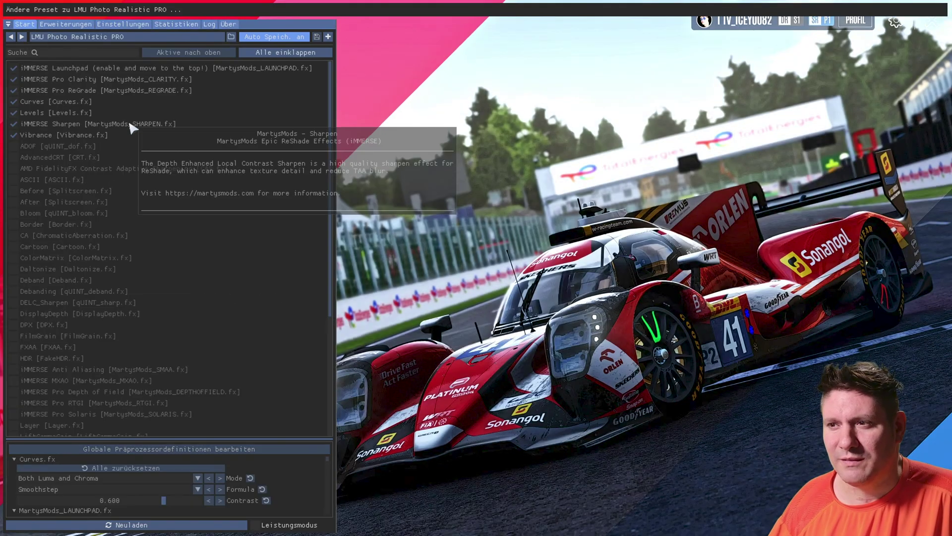
key(Home)
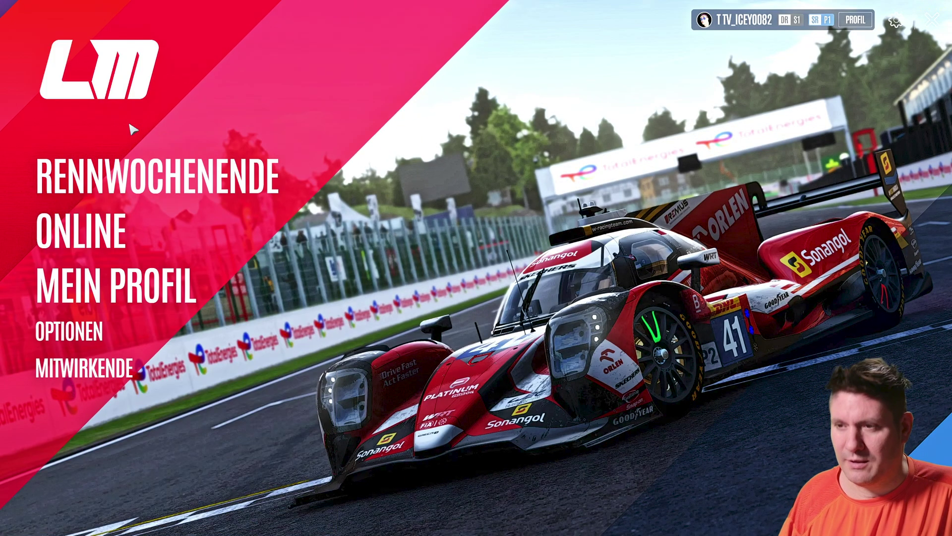